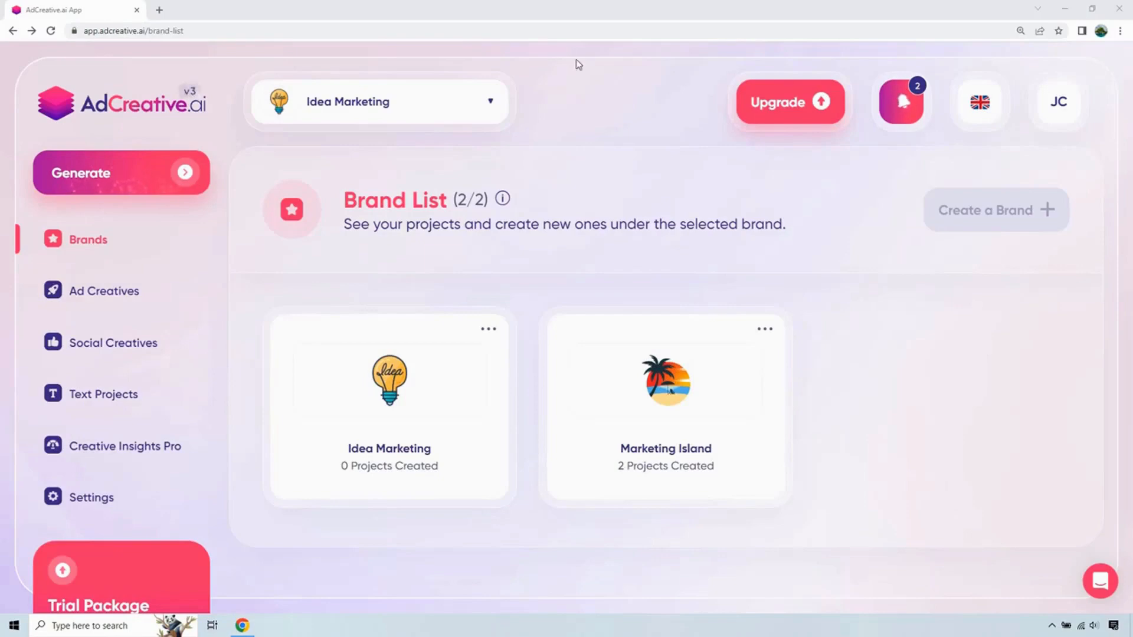
# Step: Open the Idea Marketing brand's settings to check its name, logo, colors, description and type, and close them
pyautogui.click(487, 332)
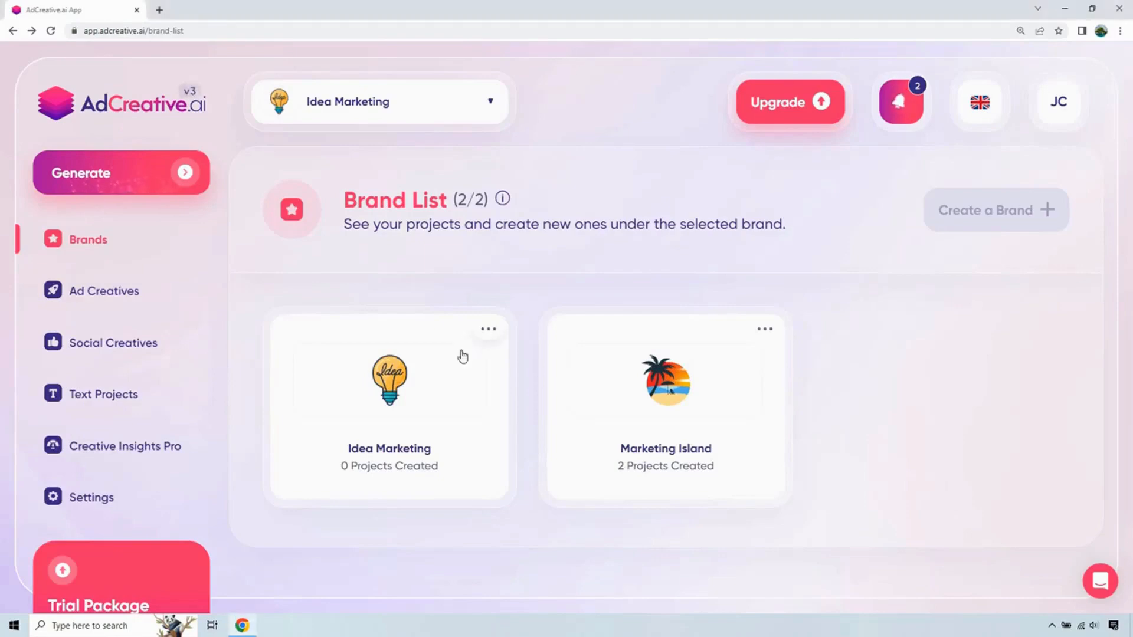
pyautogui.click(432, 393)
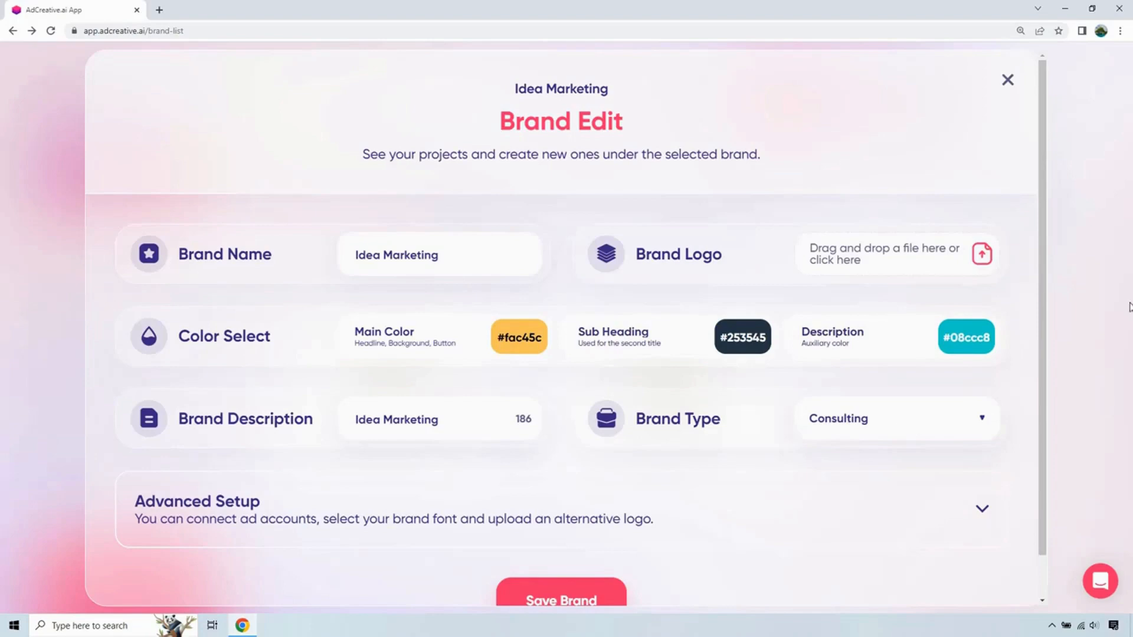
pyautogui.click(1009, 81)
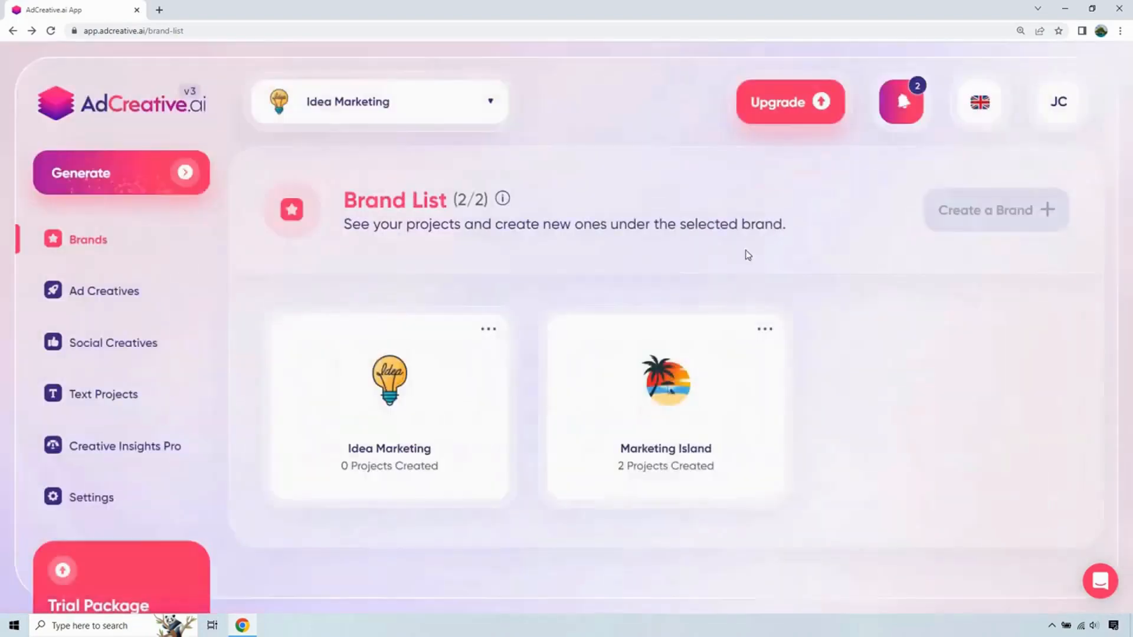
# Step: Start a new ad creative project under the Idea Marketing brand and review the creative formats, keeping Post Size (1080x1080)
pyautogui.click(384, 381)
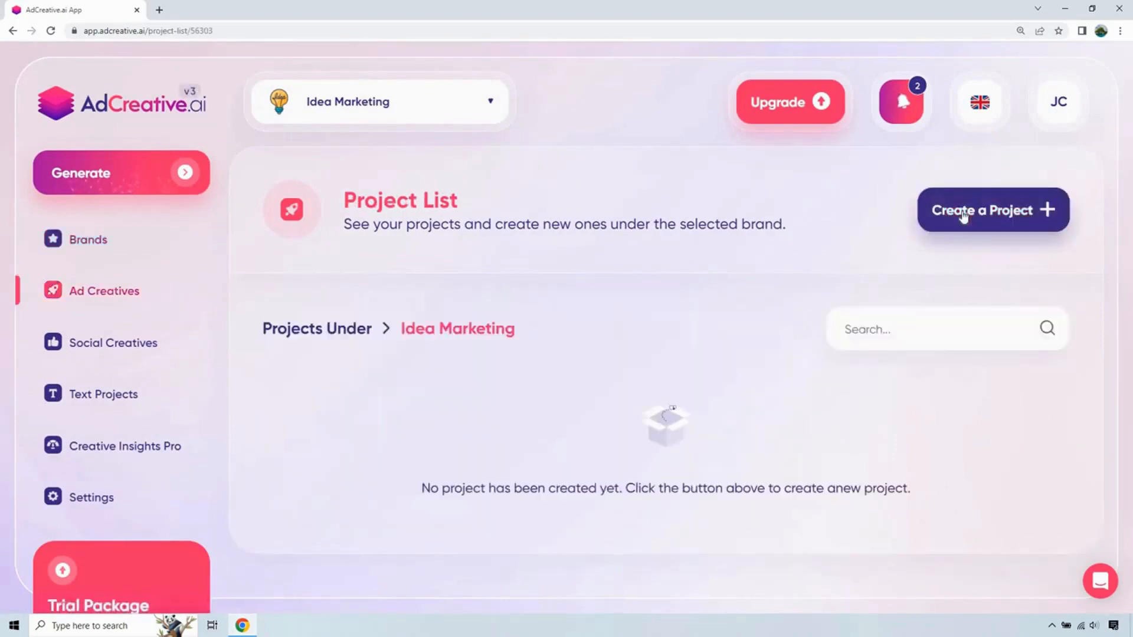
pyautogui.click(963, 213)
pyautogui.scroll(-3, 1099, 337)
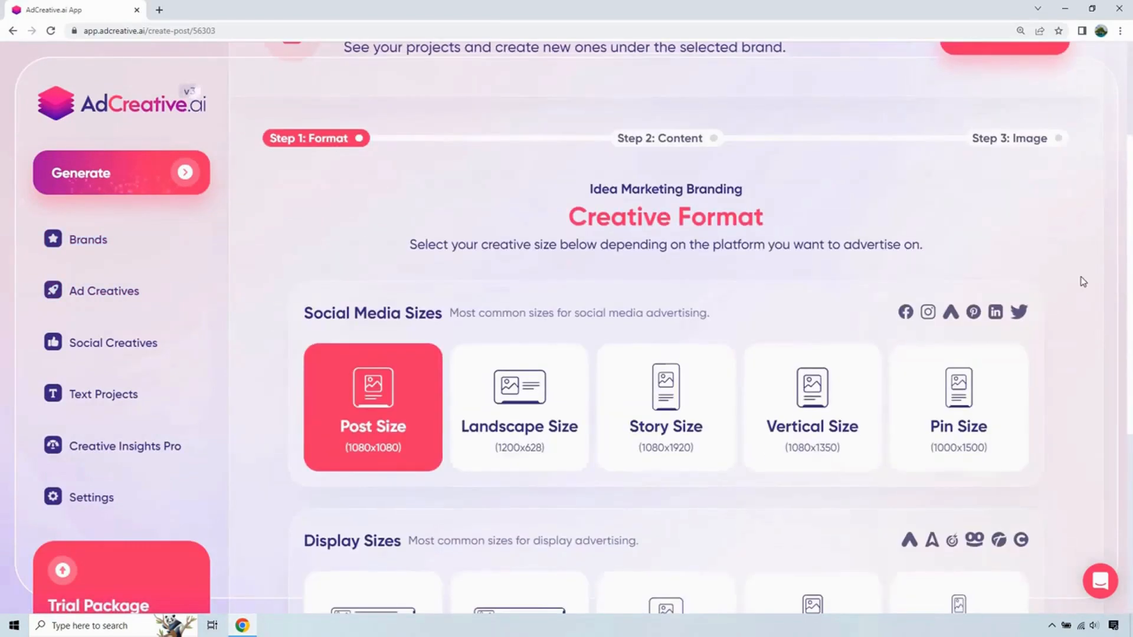
pyautogui.scroll(-1, 1083, 282)
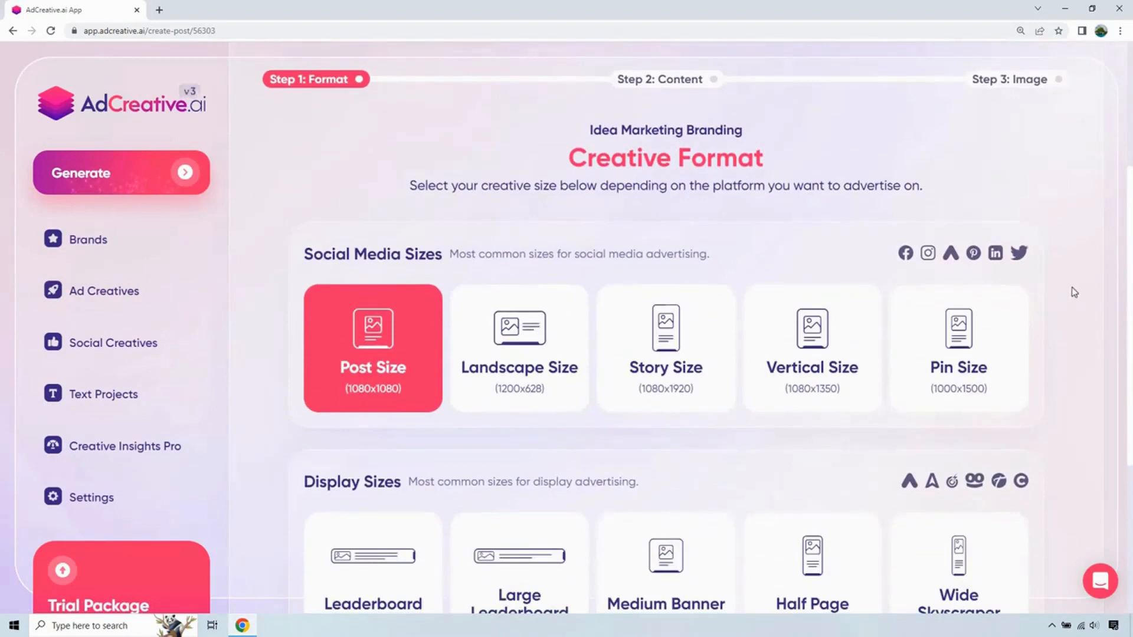
pyautogui.scroll(-1, 1074, 290)
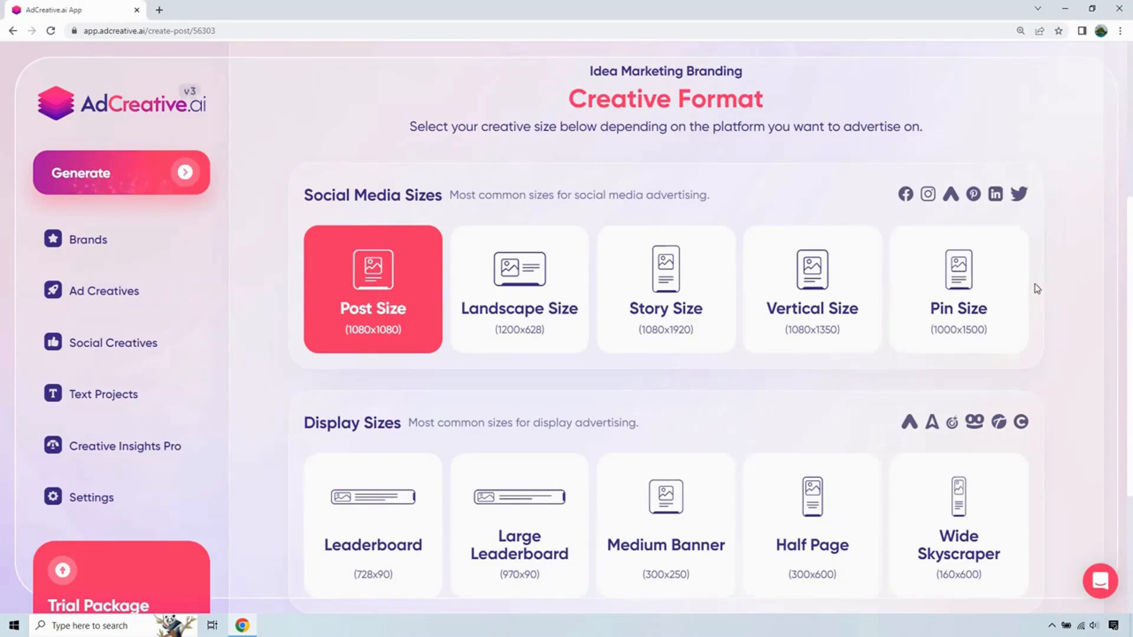
pyautogui.scroll(-3, 801, 336)
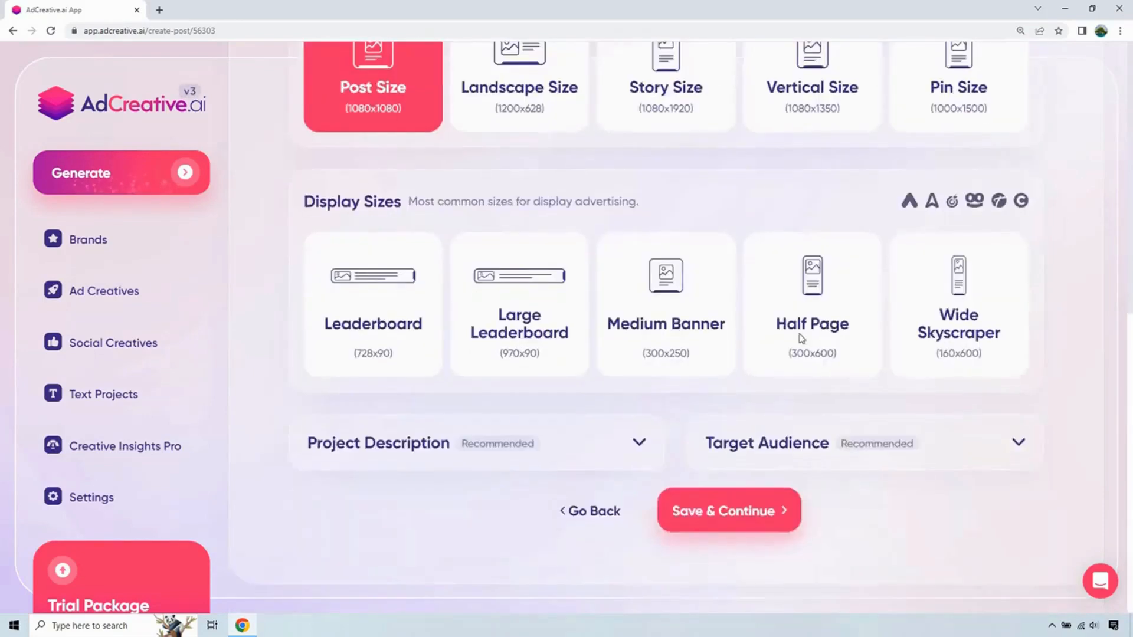
# Step: Expand the project description, set the target audience to "Small business owners", and save to continue to the content stage
pyautogui.click(600, 443)
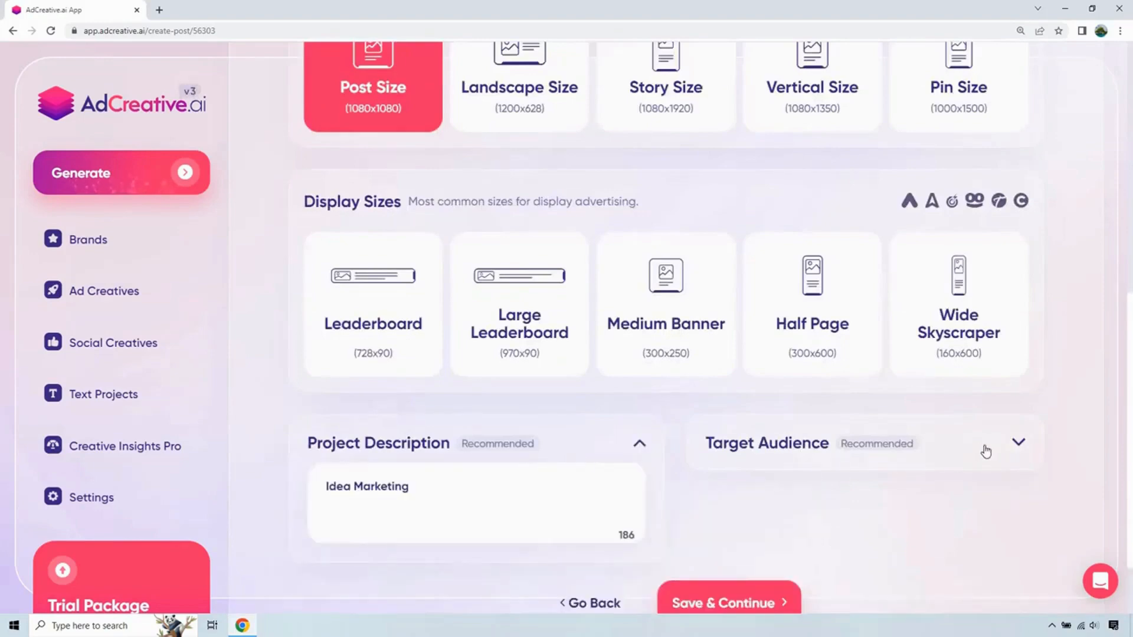
pyautogui.click(1016, 443)
pyautogui.click(860, 492)
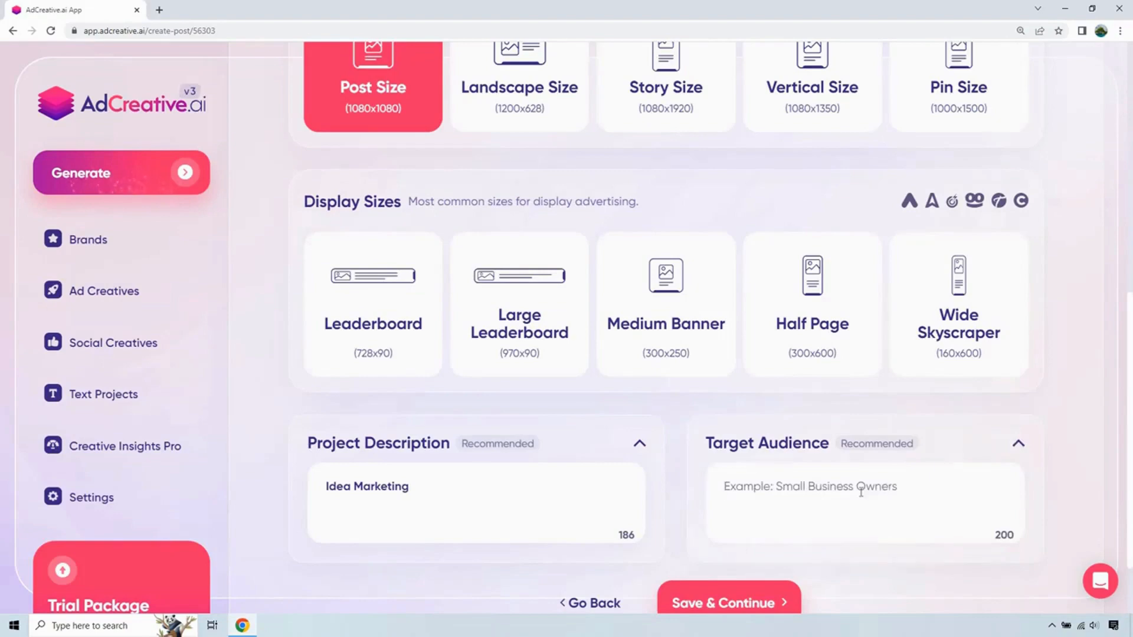
pyautogui.write('Small business owners')
pyautogui.scroll(-1, 826, 491)
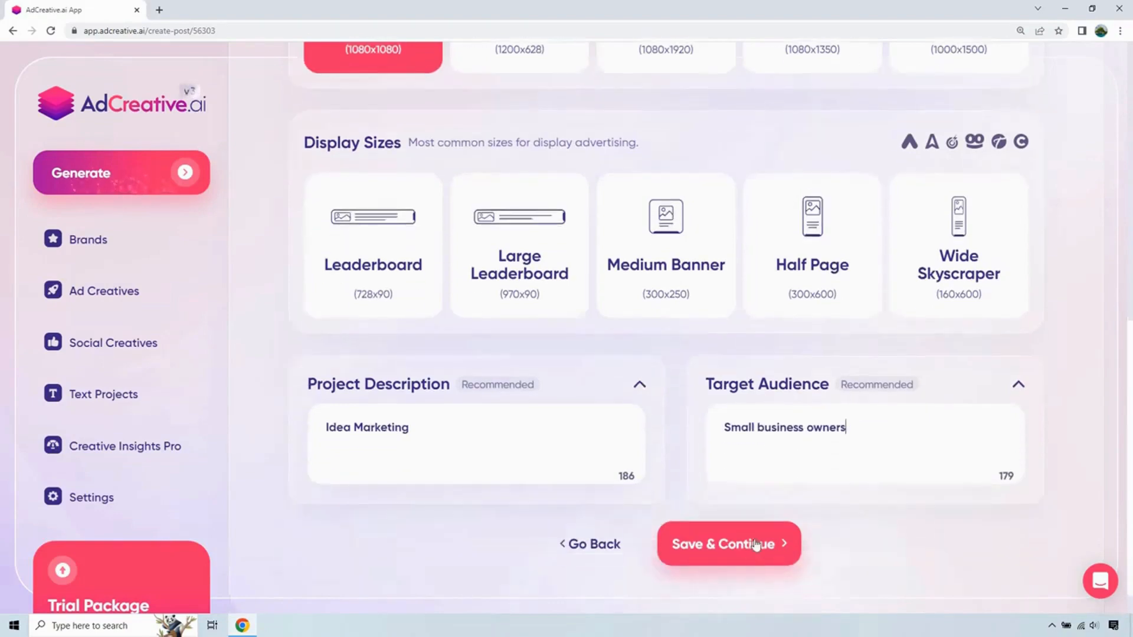
pyautogui.click(796, 527)
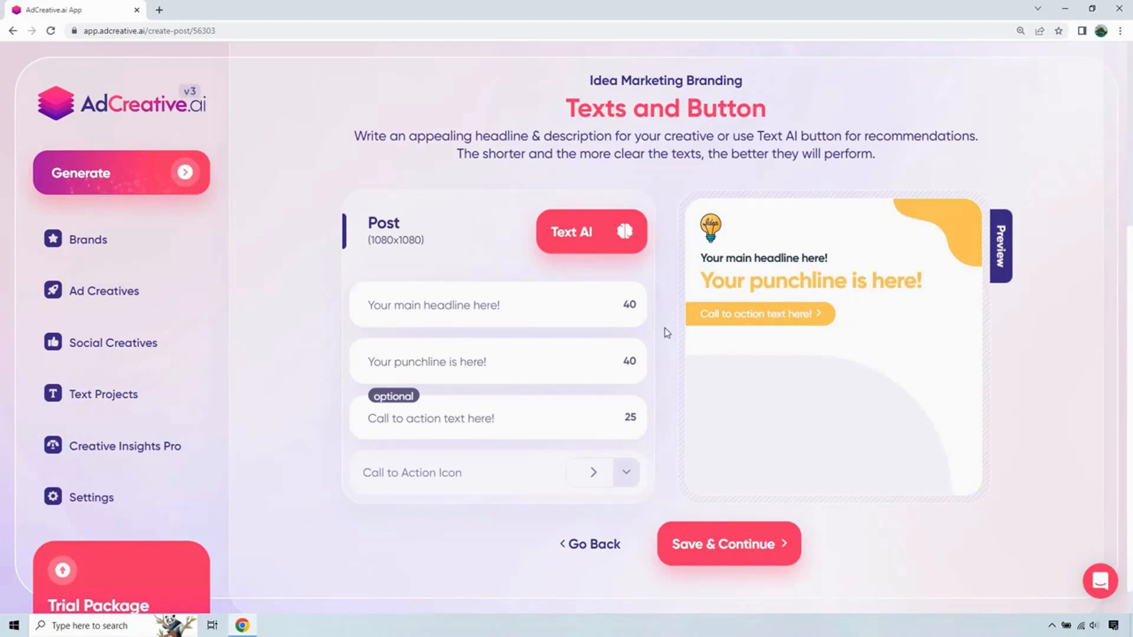
# Step: Fill in the post's headline, punchline and call to action with Text AI in English, and save to continue to the image stage
pyautogui.click(622, 234)
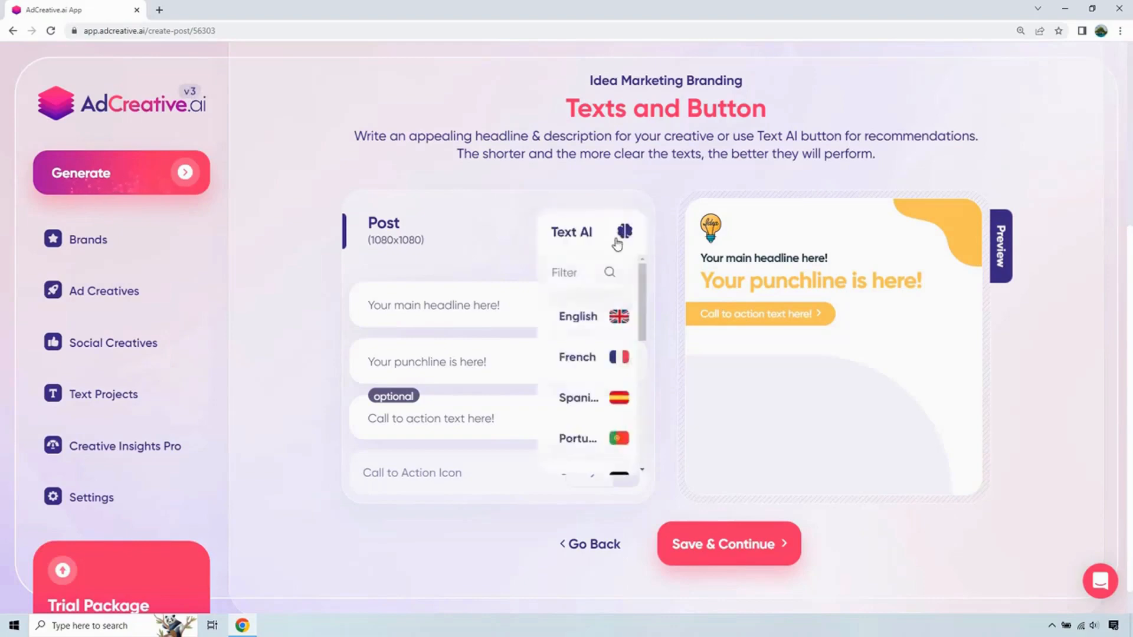
pyautogui.click(581, 317)
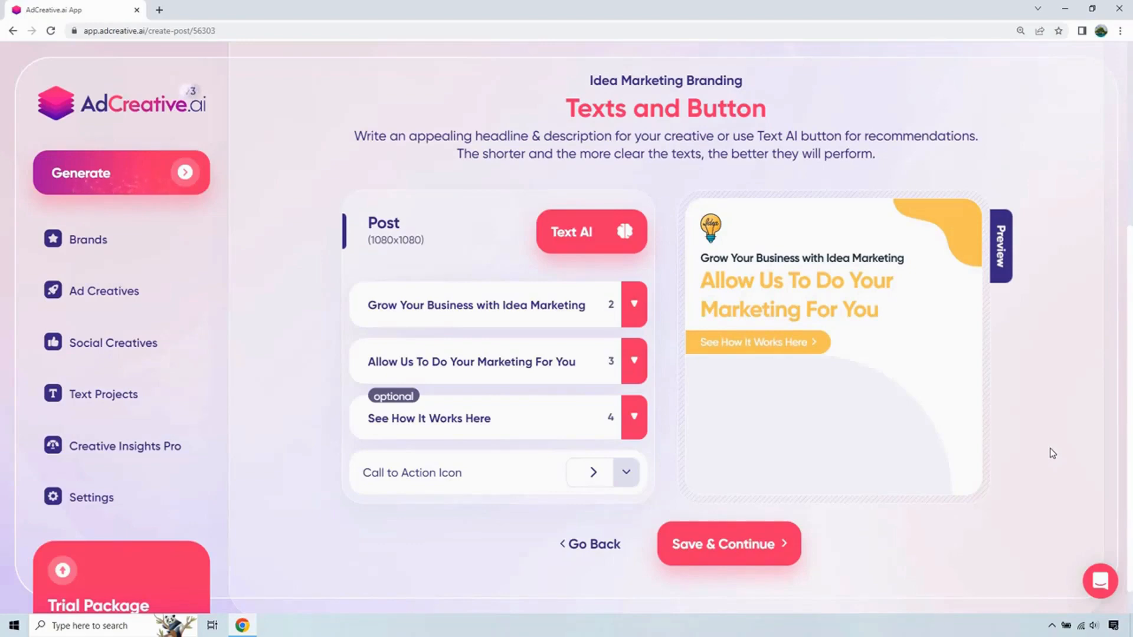
pyautogui.click(762, 545)
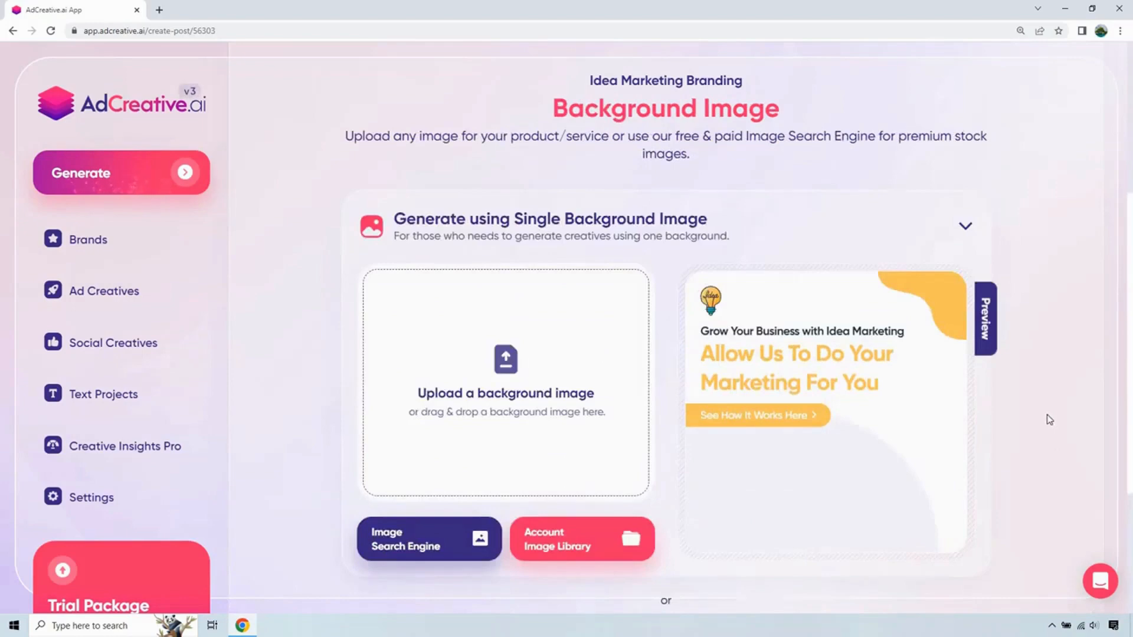
# Step: Search the stock image database for "team work" to find a background image
pyautogui.click(413, 539)
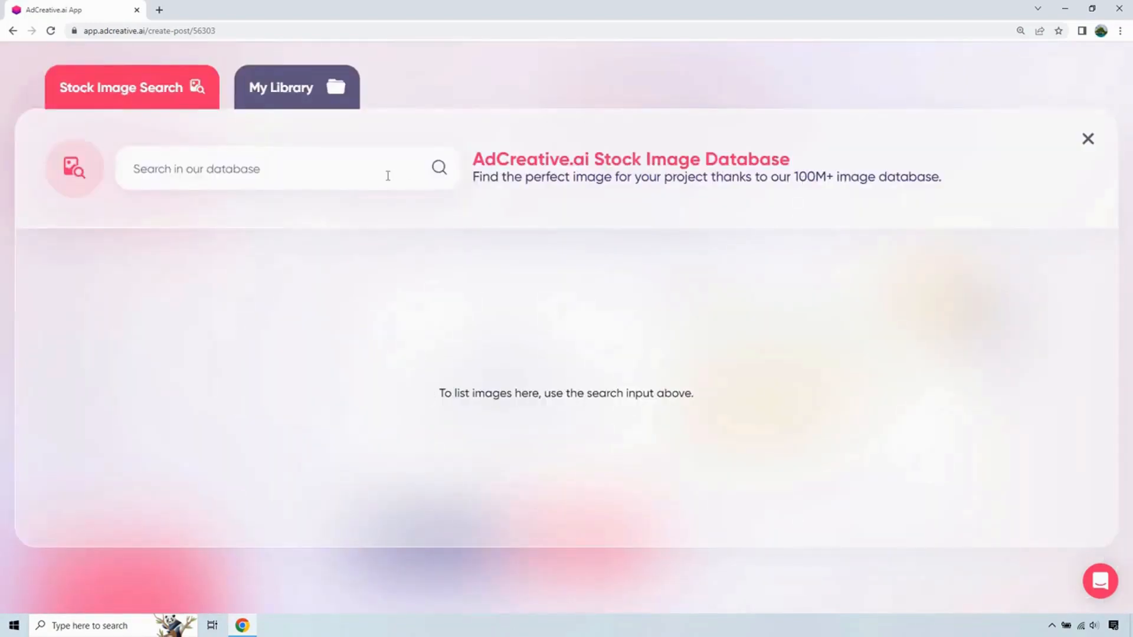
pyautogui.write('tea')
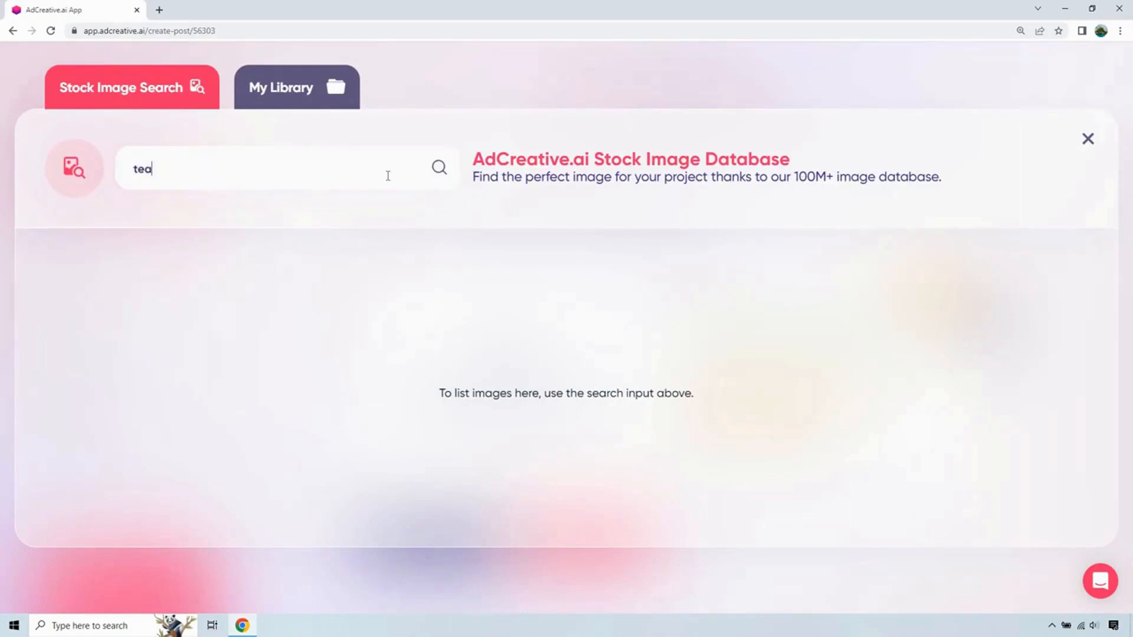
pyautogui.write('m work')
pyautogui.press('Return')
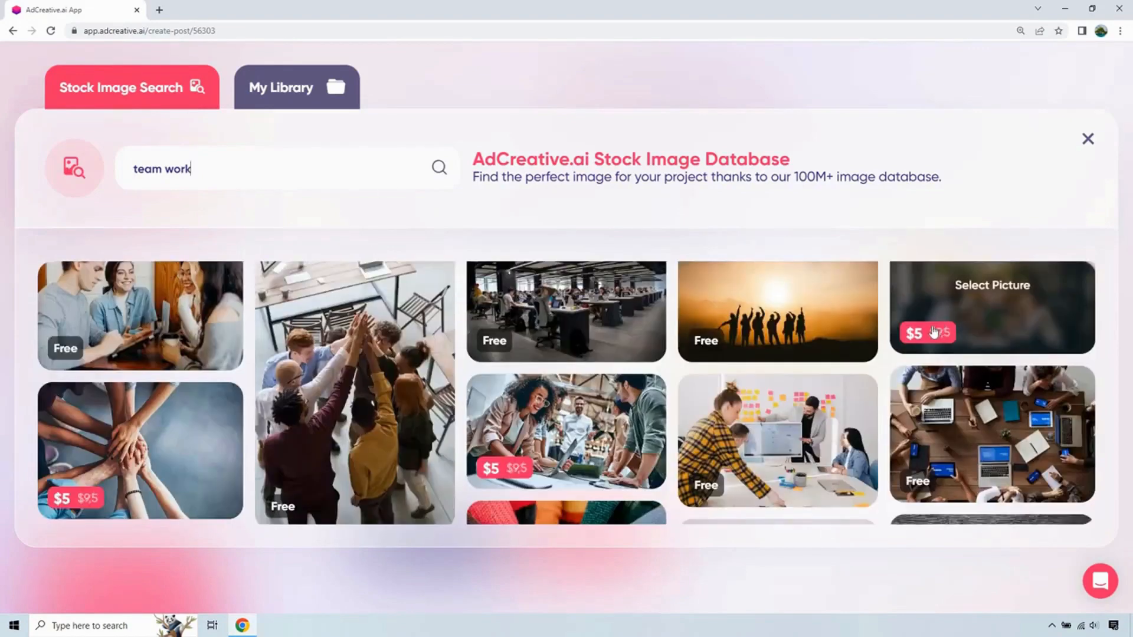
# Step: Choose the free photo of hands stacked over a wooden desk with papers and a laptop as the background image
pyautogui.scroll(-1, 966, 363)
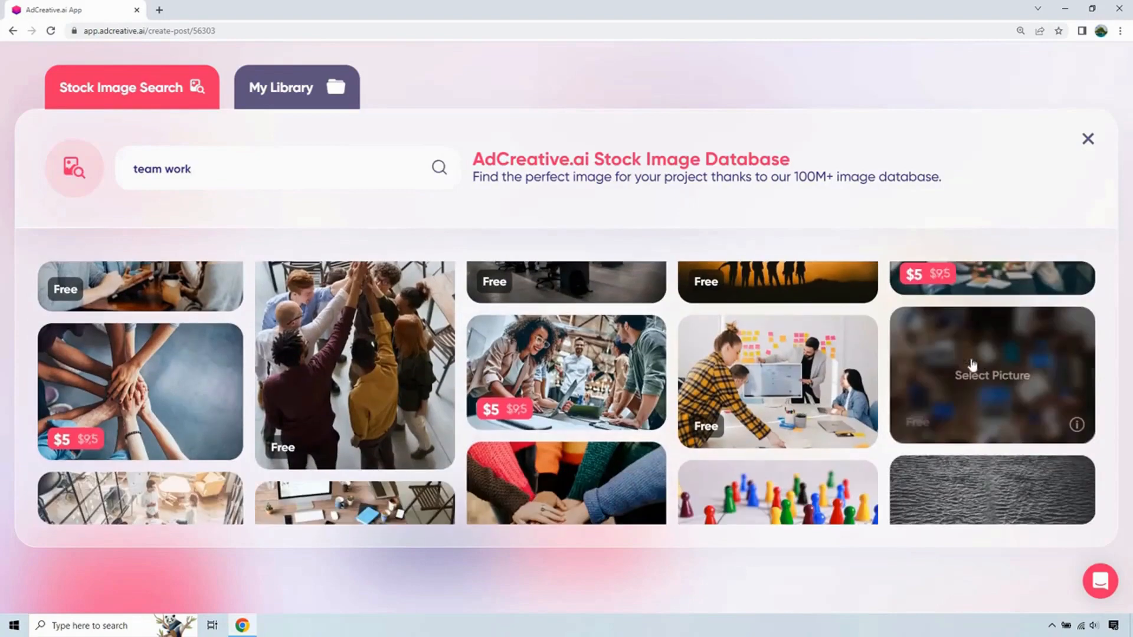
pyautogui.scroll(-2, 971, 355)
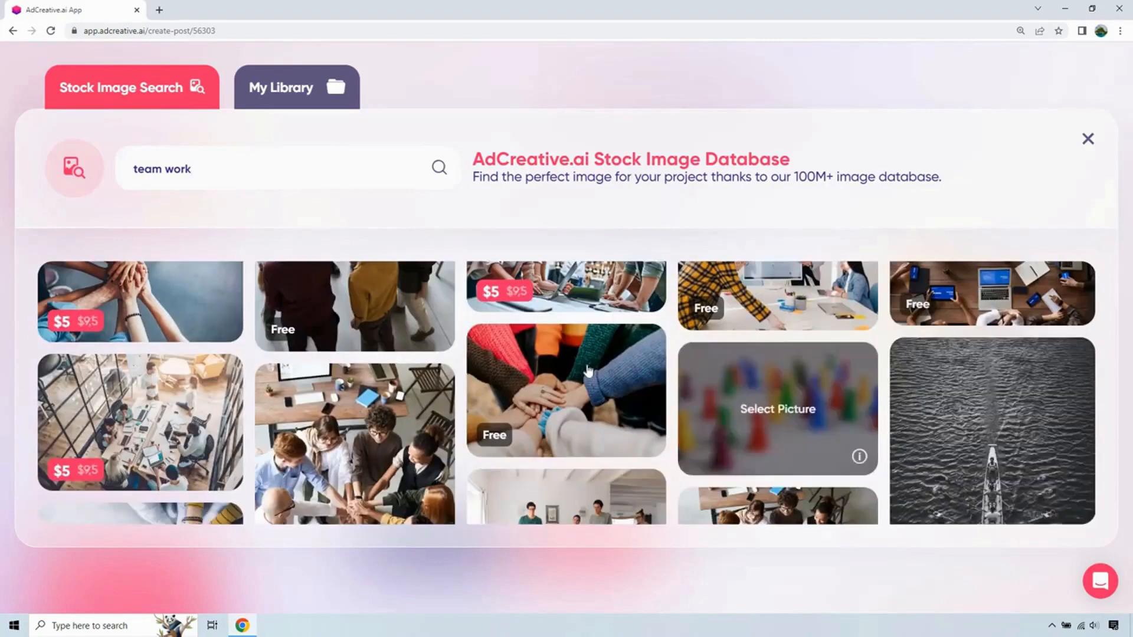
pyautogui.scroll(-2, 588, 369)
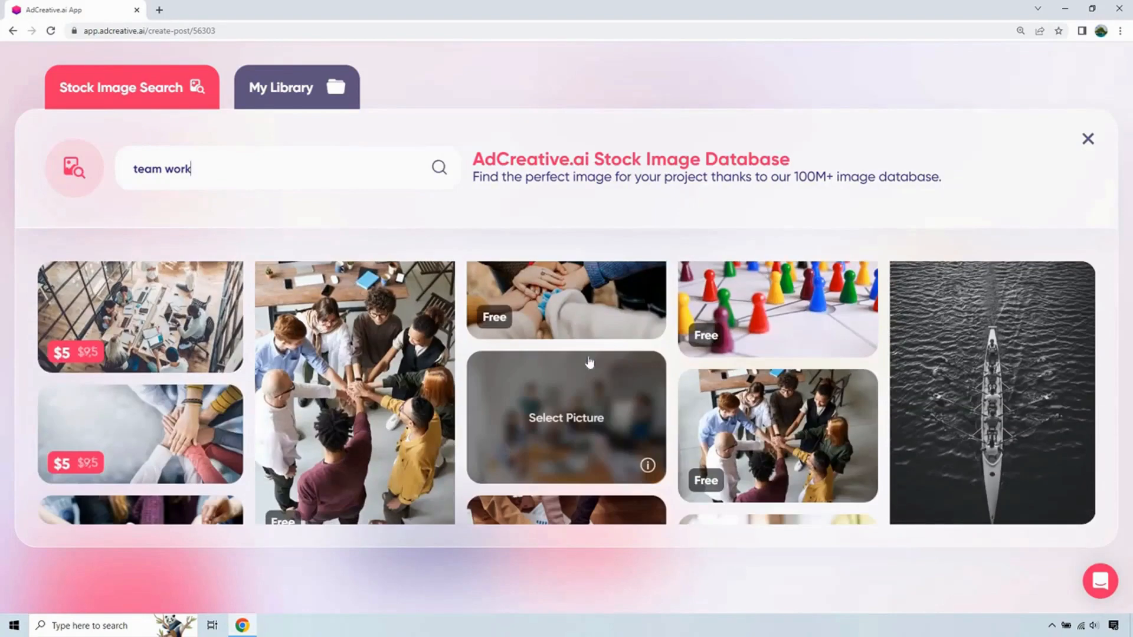
pyautogui.scroll(-3, 696, 366)
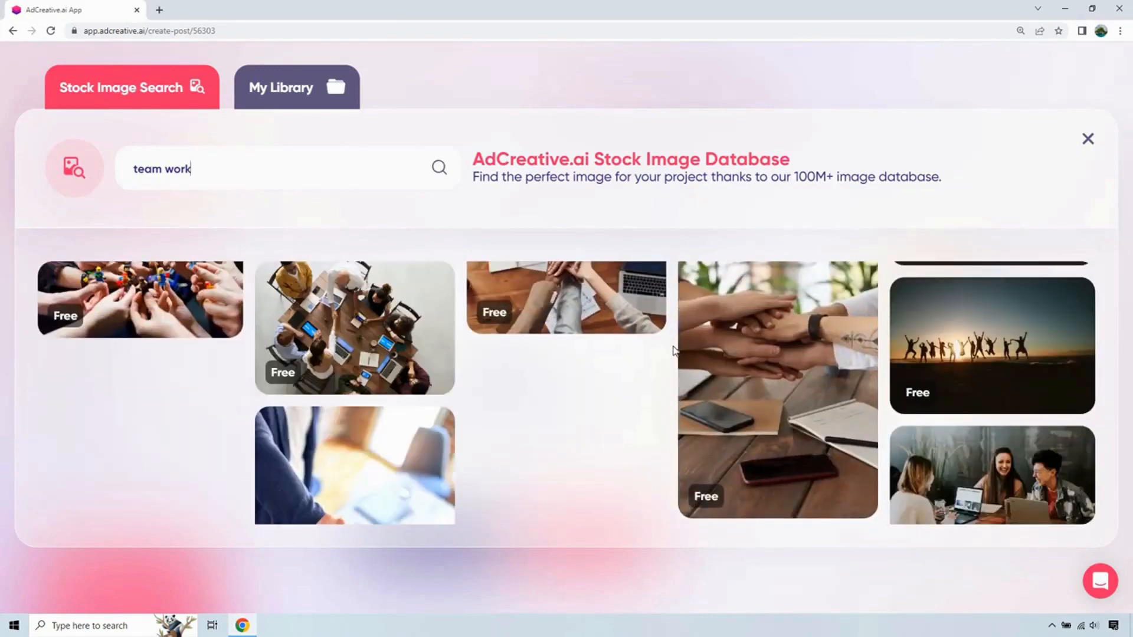
pyautogui.scroll(1, 674, 351)
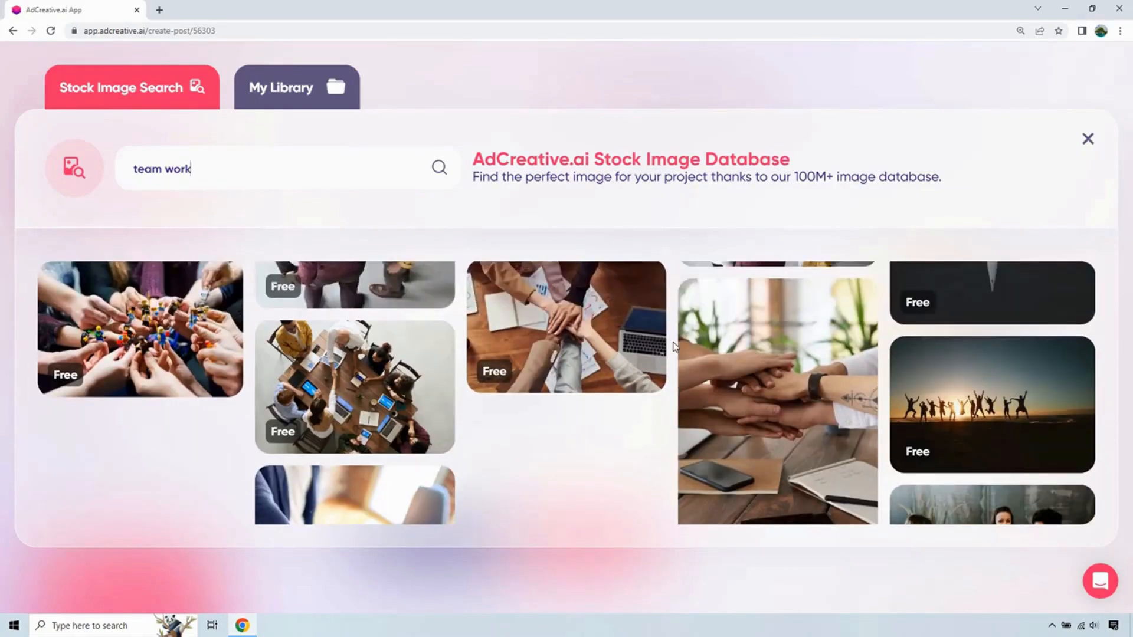
pyautogui.click(606, 328)
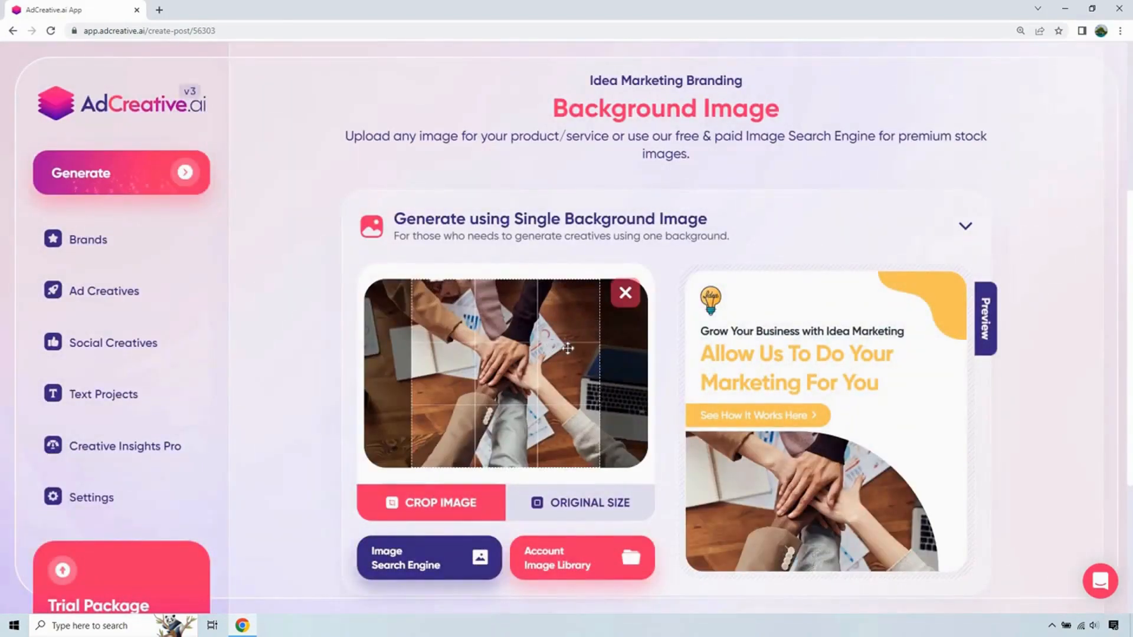
# Step: Shift the background photo's crop area slightly toward the laptop and check the result in the post preview
pyautogui.moveTo(568, 348); pyautogui.dragTo(548, 349)
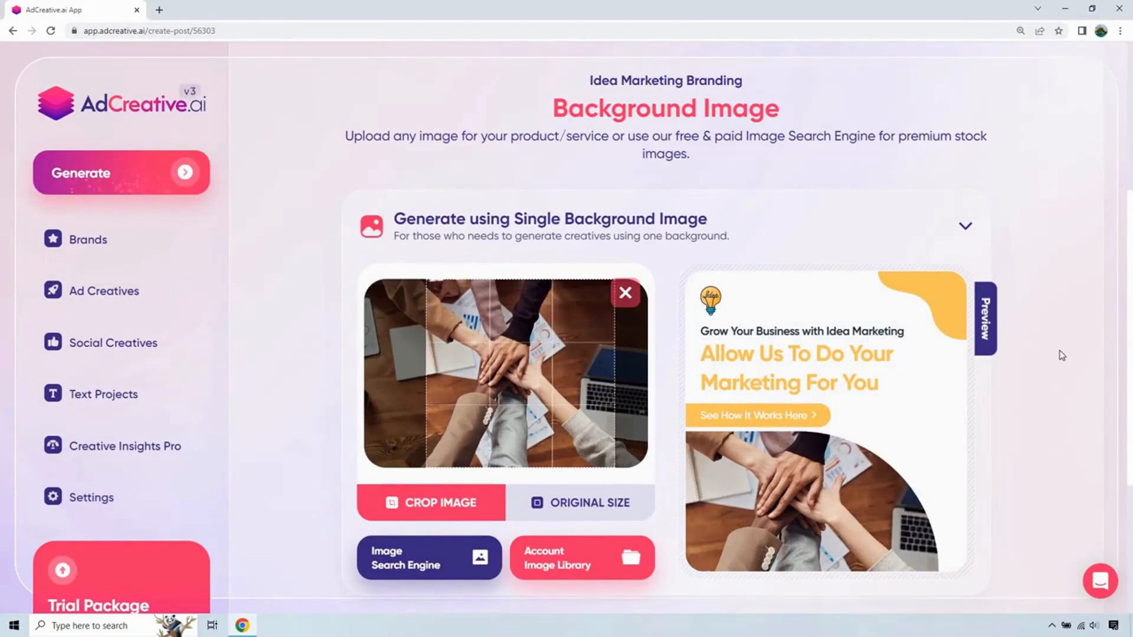
pyautogui.scroll(-4, 1065, 342)
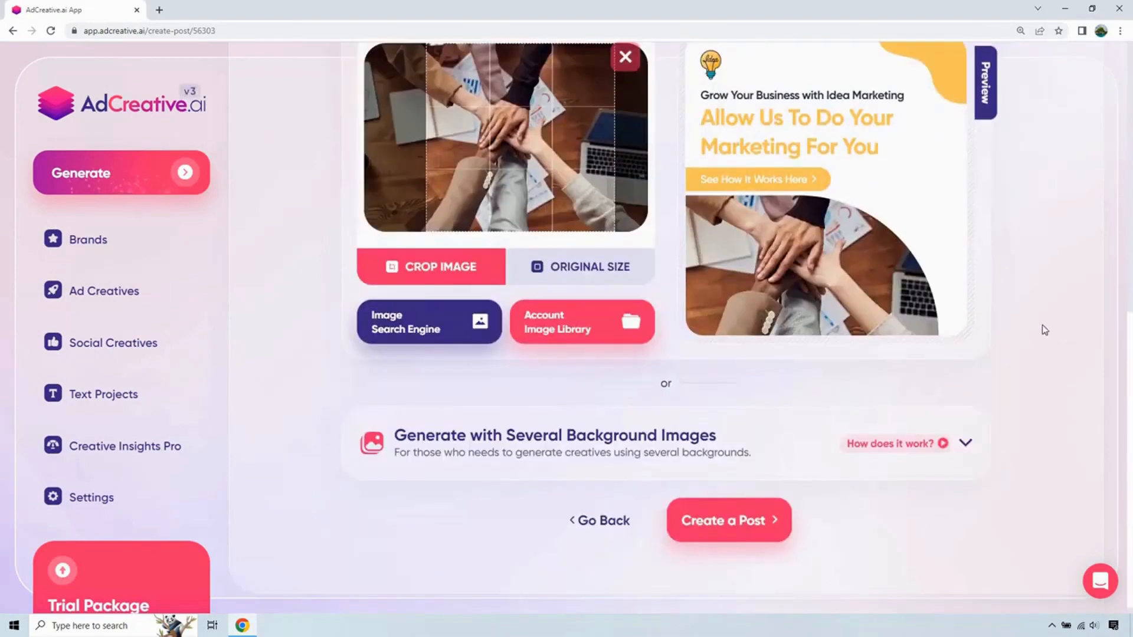
pyautogui.scroll(-1, 1044, 330)
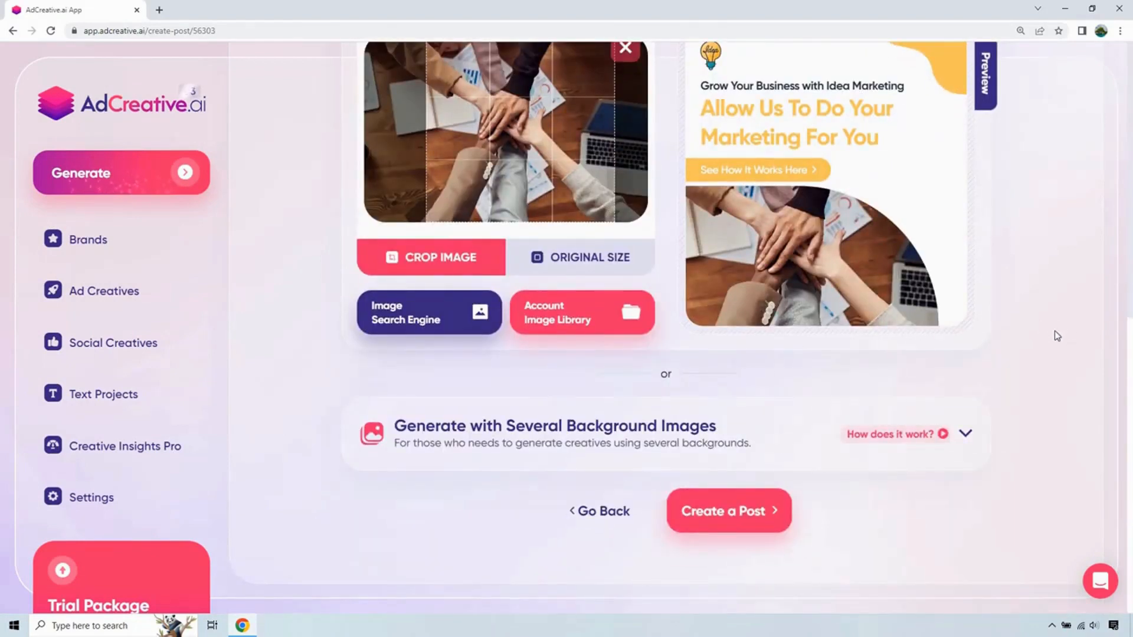
pyautogui.scroll(2, 1055, 337)
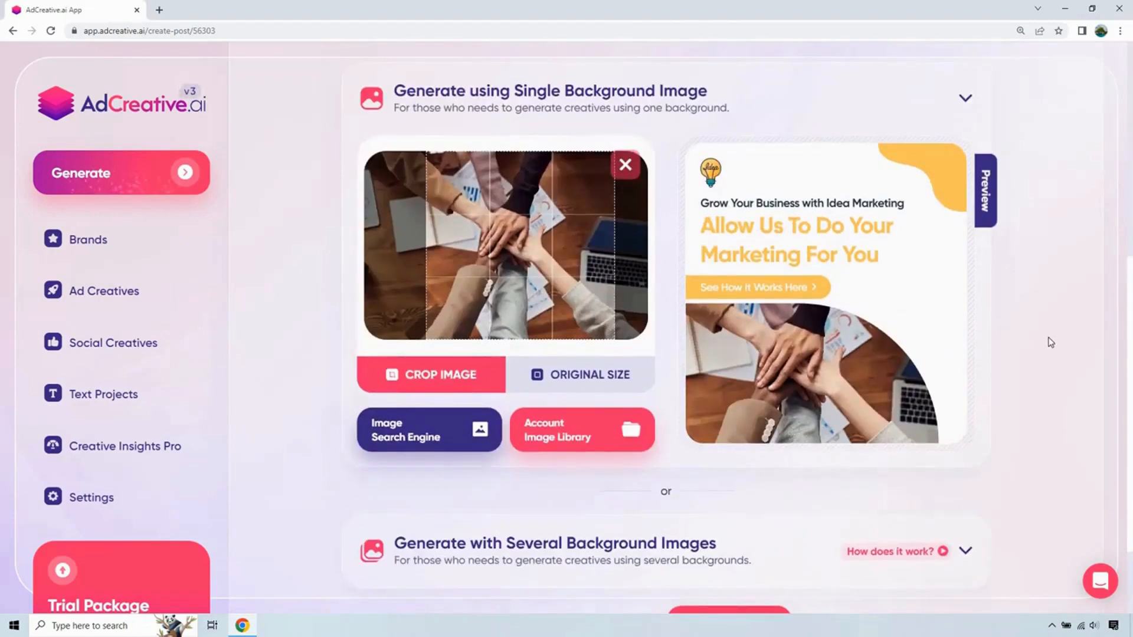
pyautogui.scroll(-2, 1087, 342)
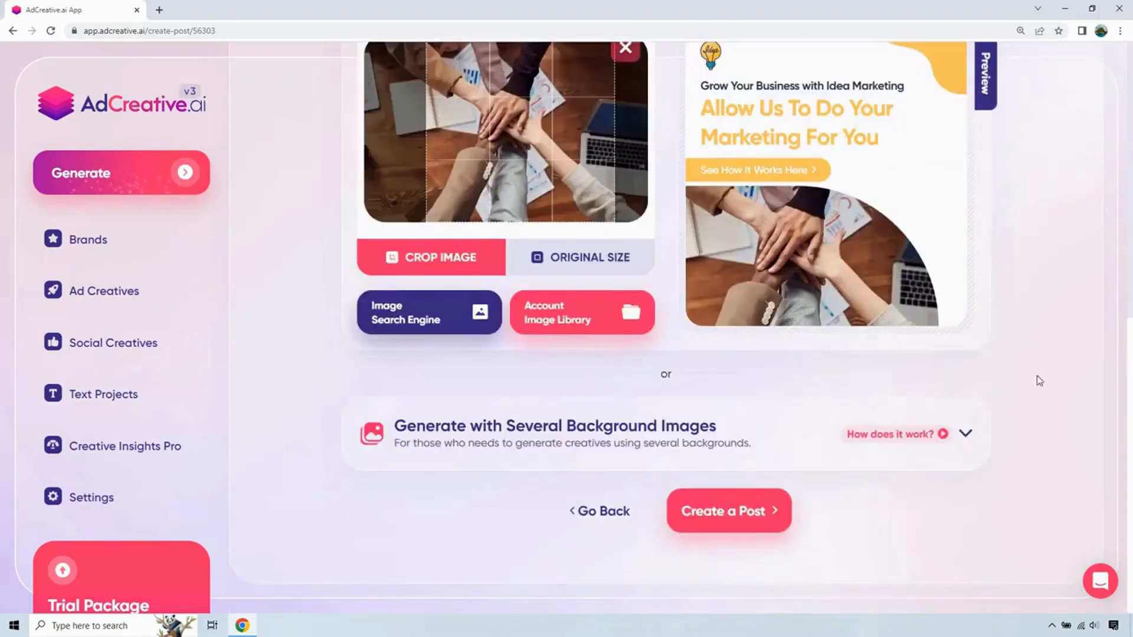
# Step: Create the post, save the project under the name "Idea Marketing" and generate the creatives
pyautogui.click(751, 511)
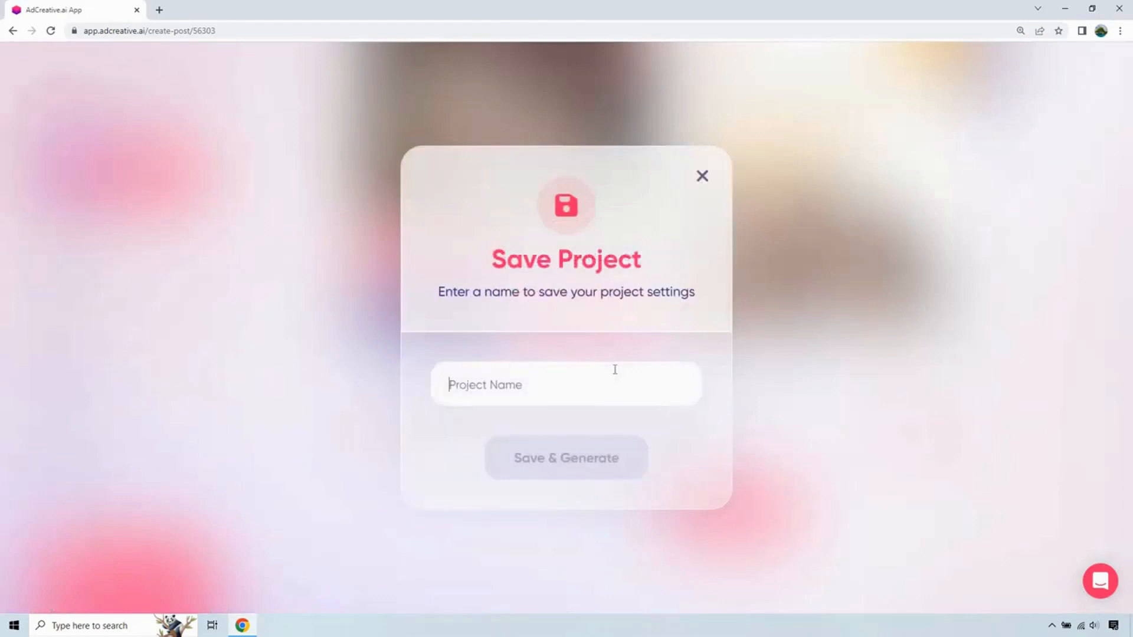
pyautogui.write('Idea Marketing')
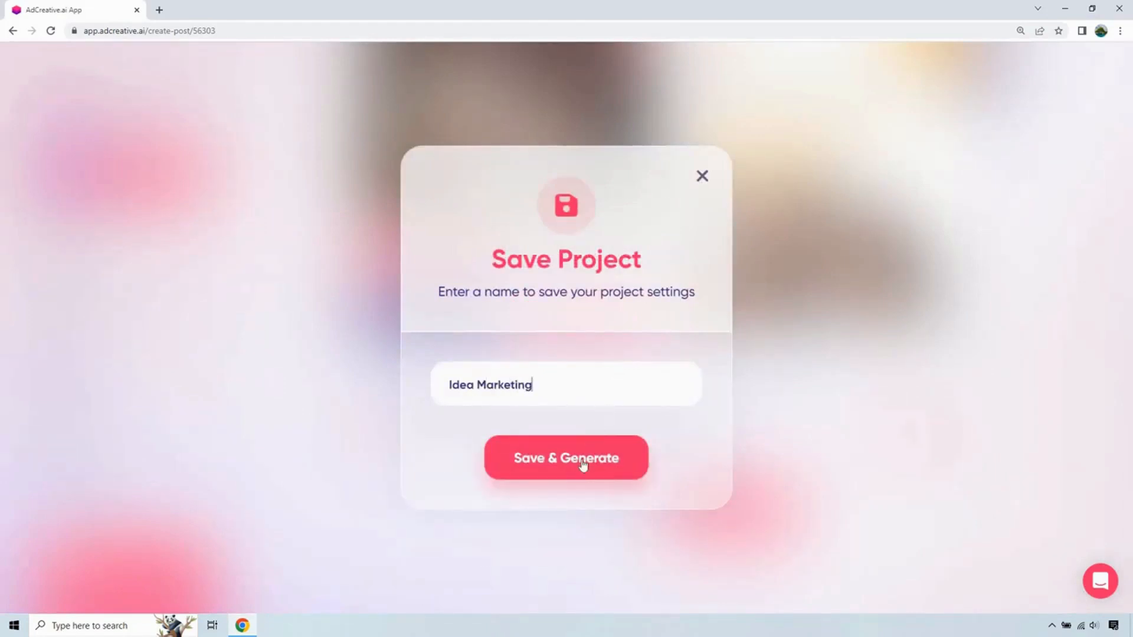
pyautogui.press('Return')
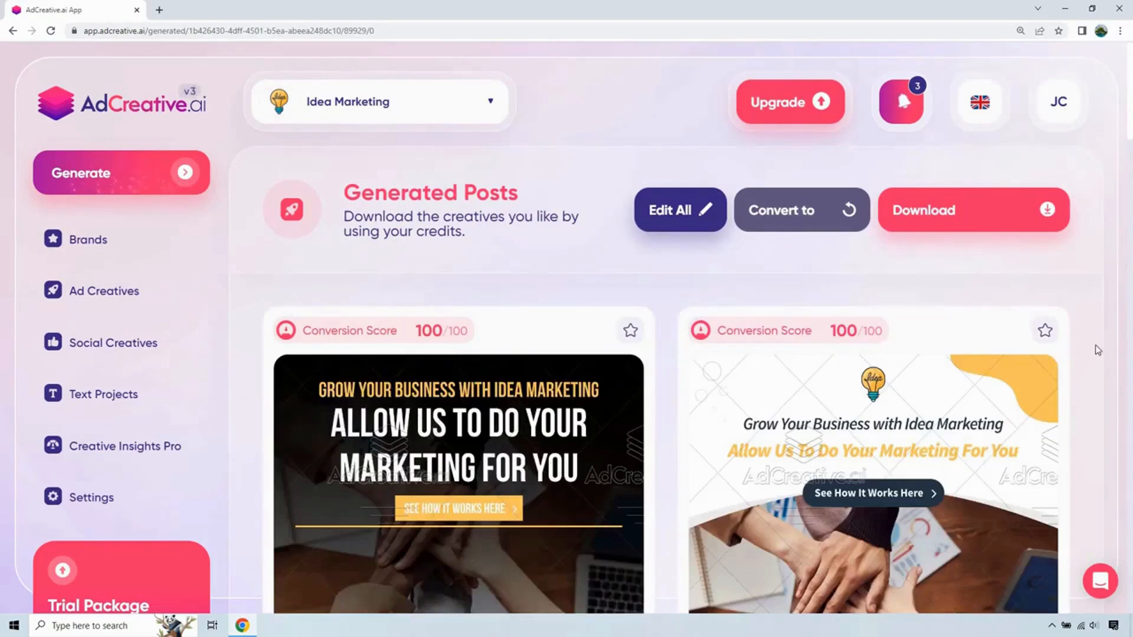
# Step: Look through the generated posts and their conversion scores
pyautogui.scroll(-2, 1095, 344)
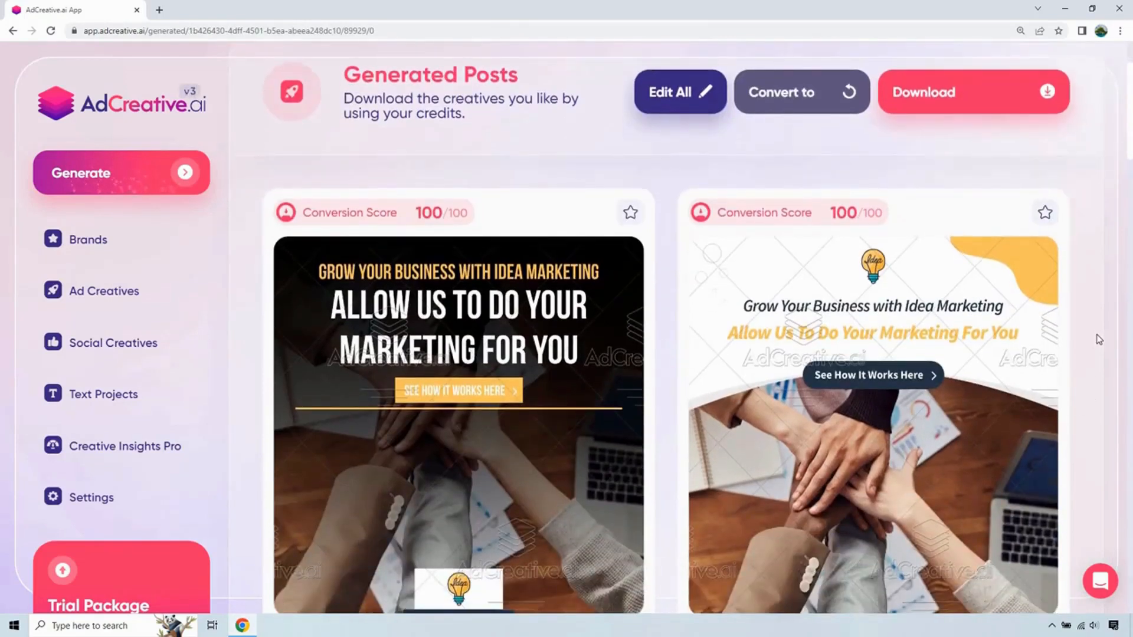
pyautogui.scroll(-1, 1099, 339)
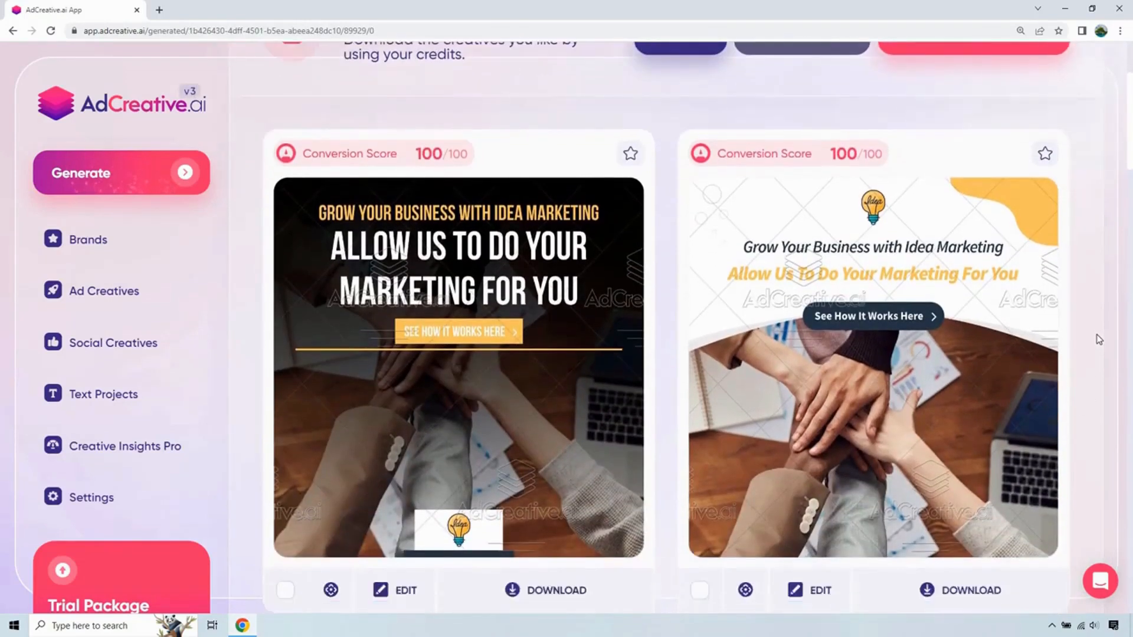
pyautogui.click(747, 157)
pyautogui.scroll(-7, 1089, 321)
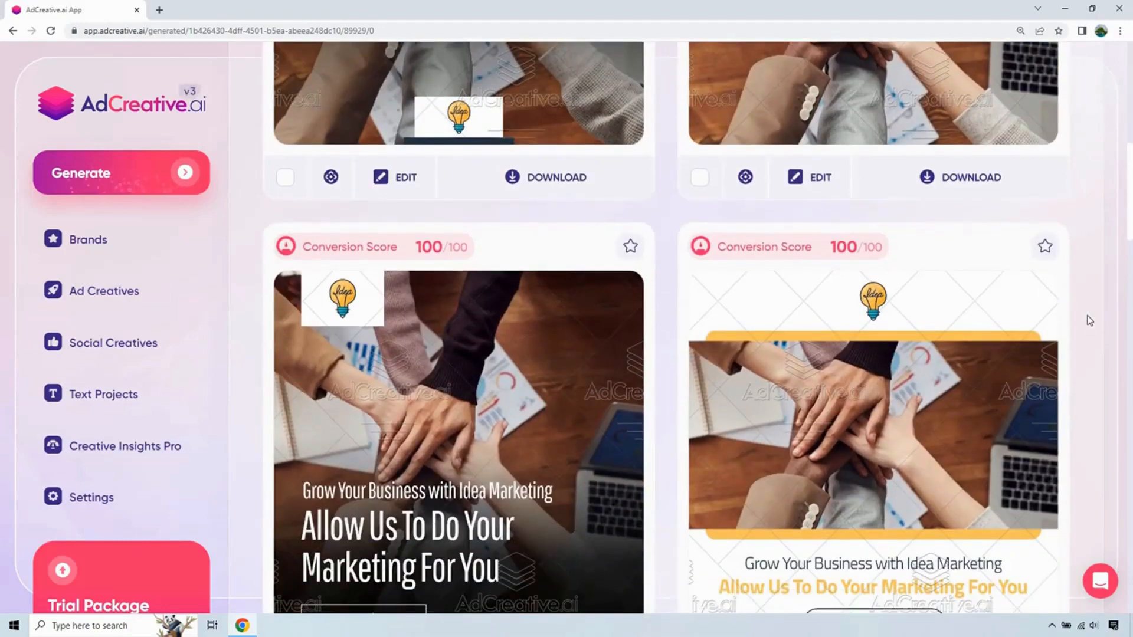
# Step: Examine the remaining Idea Marketing post designs further down the generated results, comparing their layouts, logo placement and call-to-action styles
pyautogui.scroll(-3, 1088, 321)
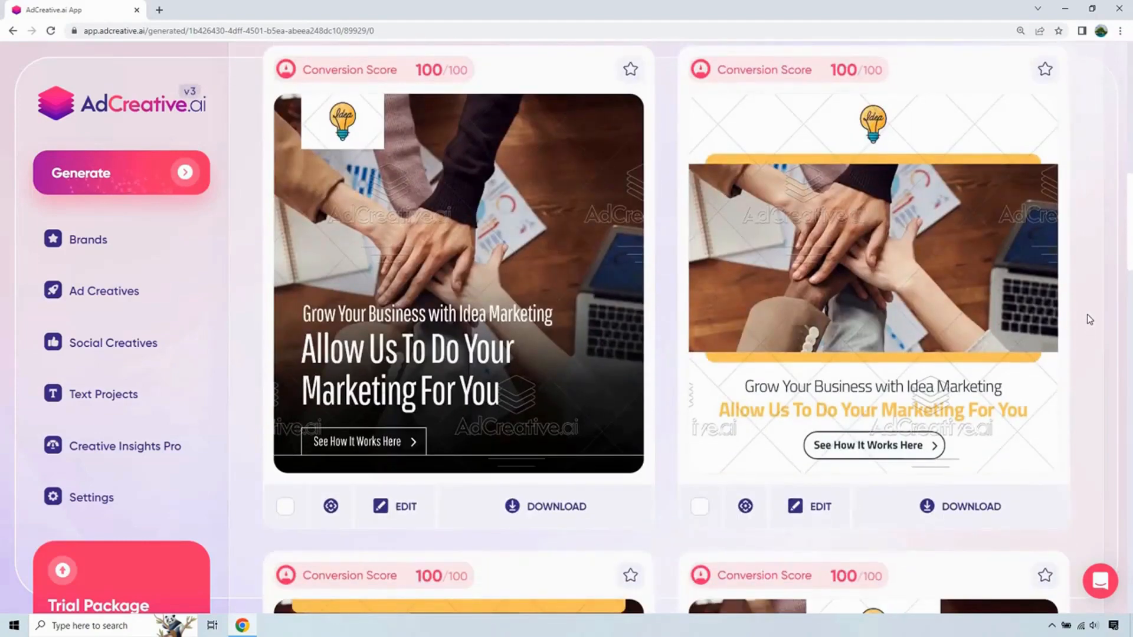
pyautogui.scroll(-6, 1091, 317)
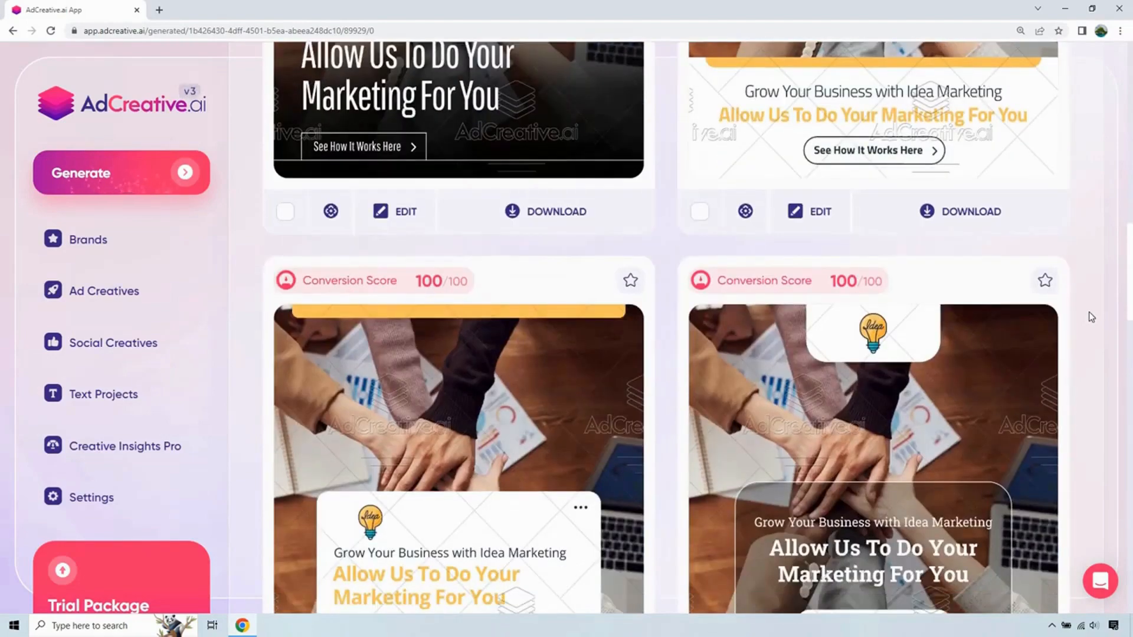
pyautogui.scroll(-1, 1087, 355)
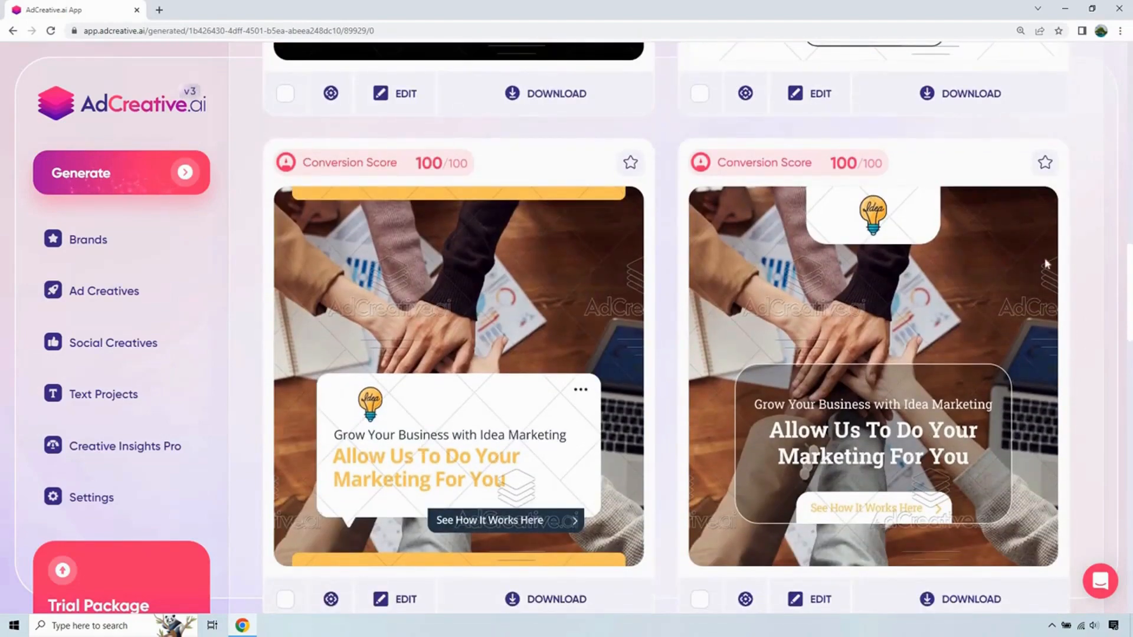
pyautogui.scroll(-4, 1089, 246)
pyautogui.scroll(-5, 1090, 246)
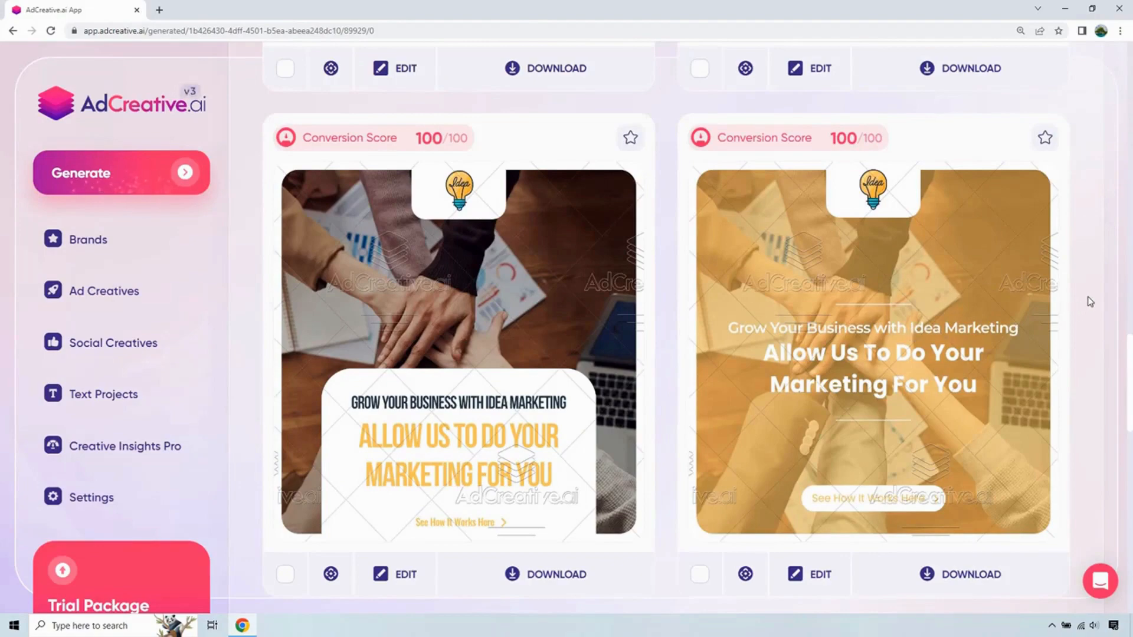
pyautogui.scroll(-8, 1089, 302)
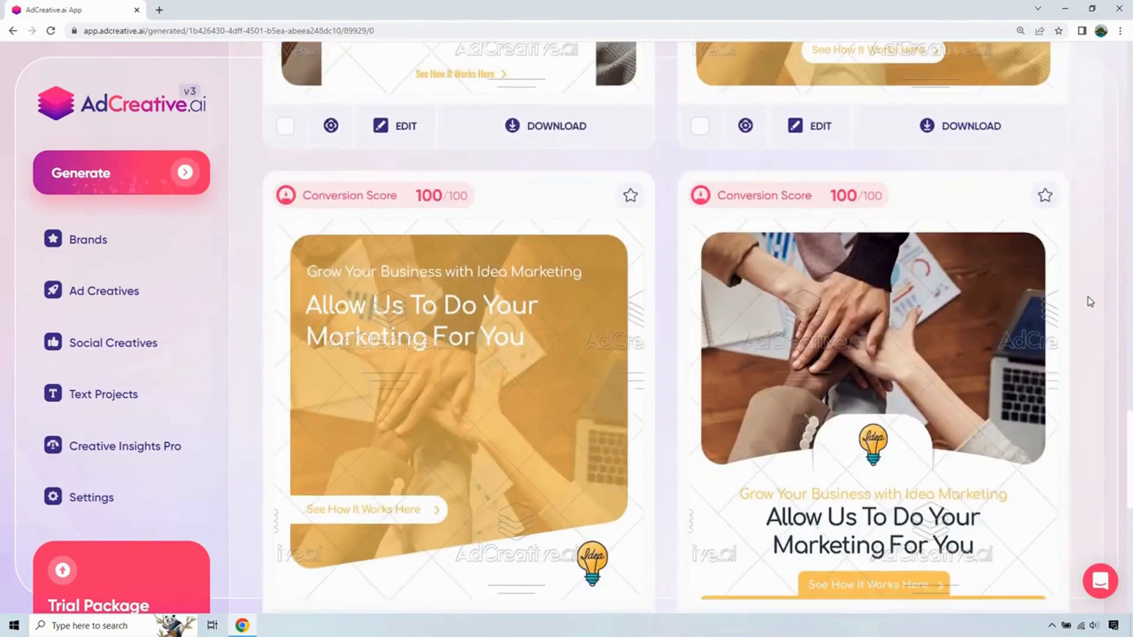
pyautogui.scroll(-1, 1090, 302)
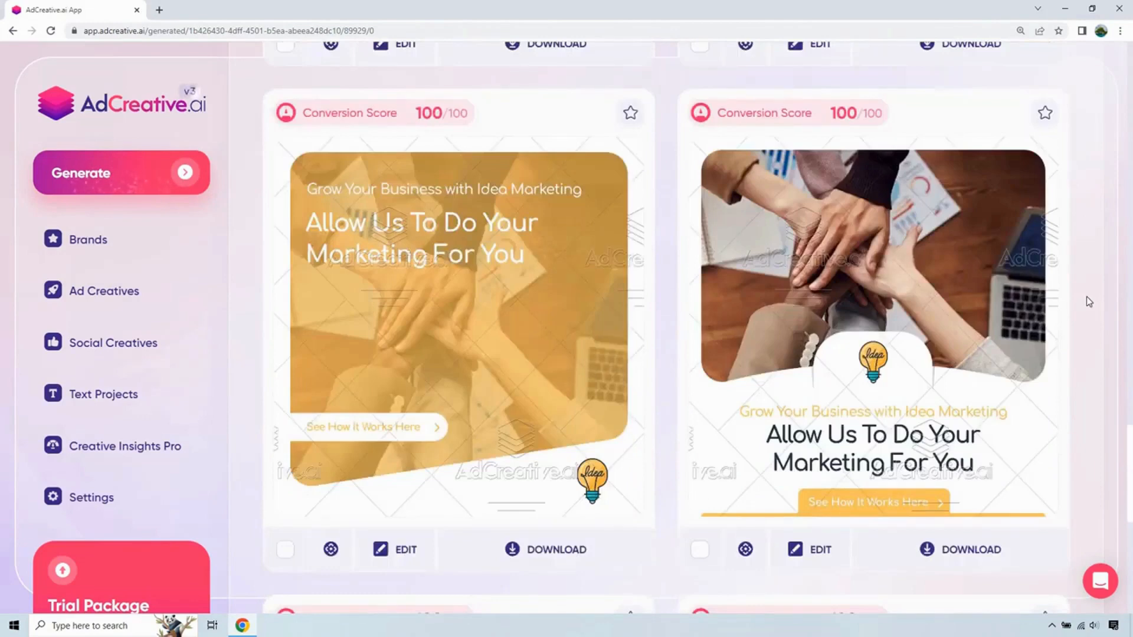